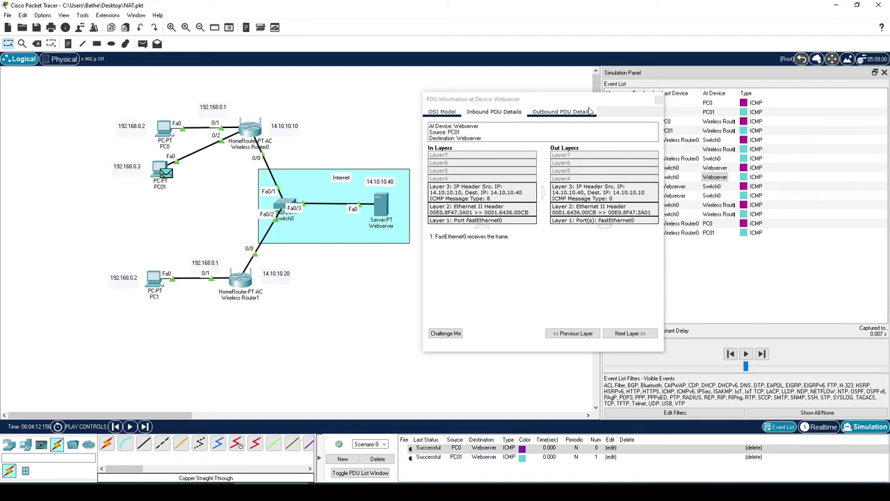
# Open the outbound PDU details of PC01's packet at the Webserver and enlarge the window to show all headers
pyautogui.click(568, 112)
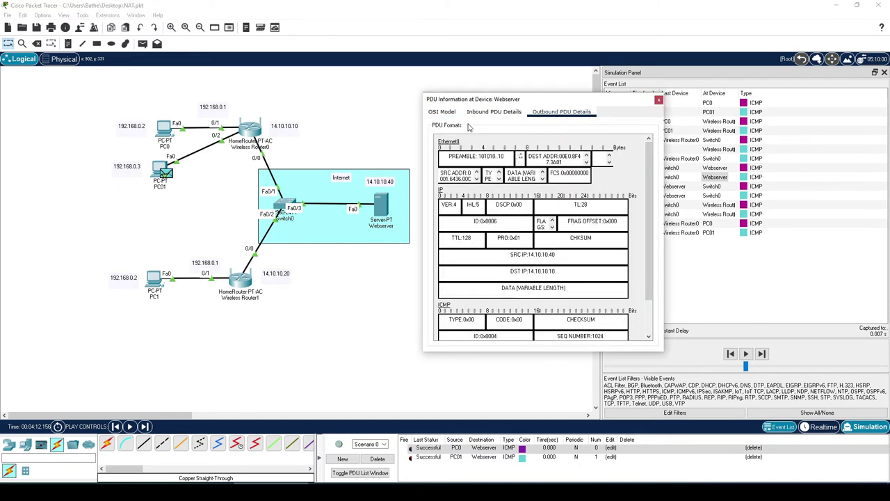
pyautogui.scroll(-3, 650, 162)
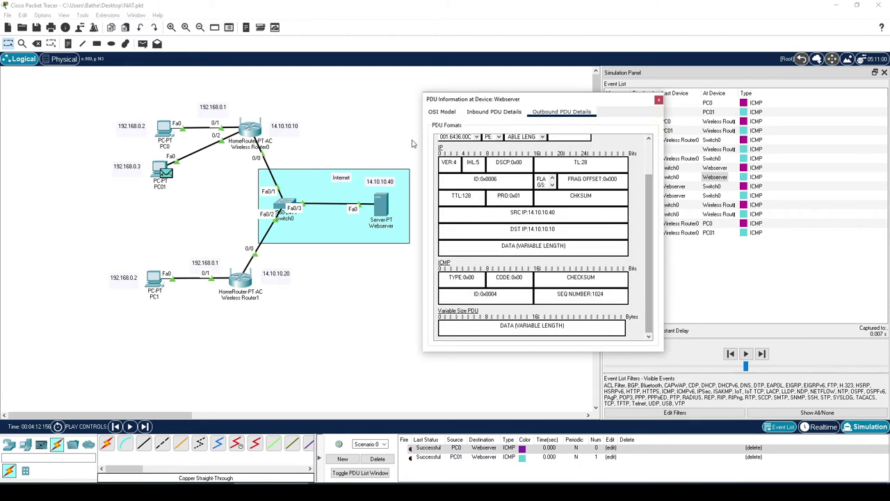
pyautogui.moveTo(422, 139); pyautogui.dragTo(86, 139)
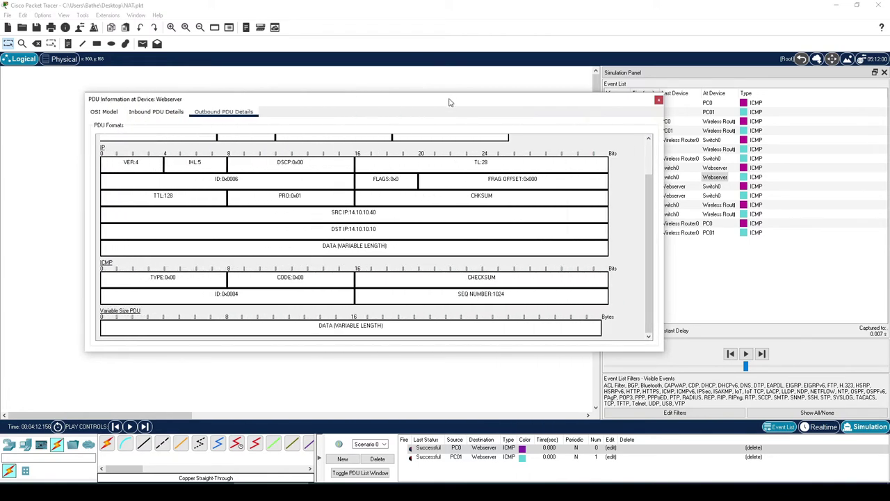
pyautogui.moveTo(445, 93); pyautogui.dragTo(452, 18)
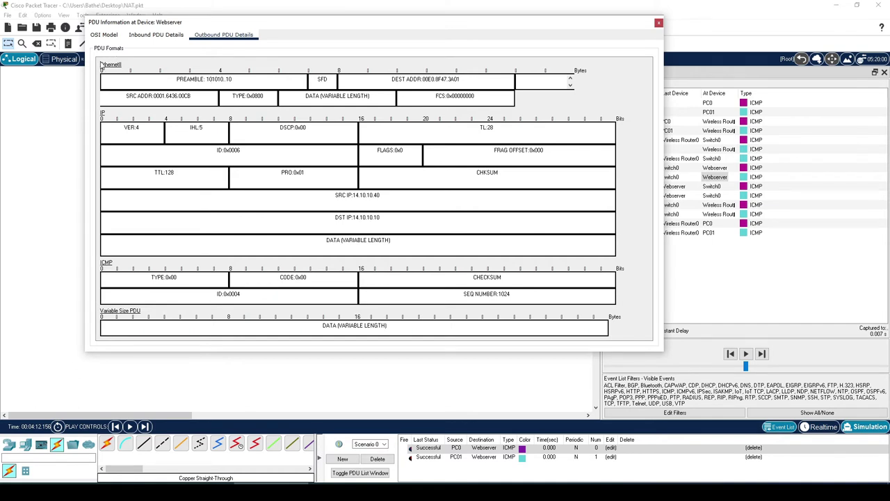
# Examine the Ethernet II header fields from the preamble, SFD and addresses through the type and data fields
pyautogui.moveTo(164, 80); pyautogui.dragTo(266, 95)
pyautogui.doubleClick(322, 79)
pyautogui.moveTo(392, 79); pyautogui.dragTo(472, 82)
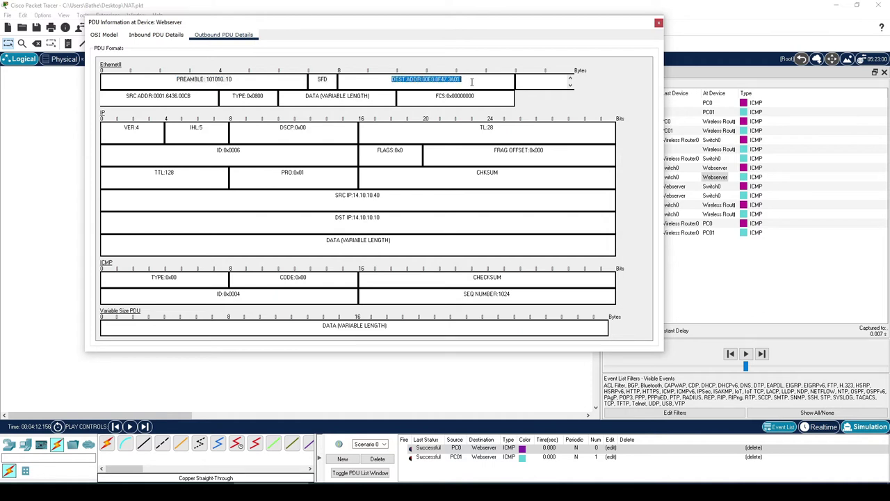
pyautogui.moveTo(128, 95); pyautogui.dragTo(265, 97)
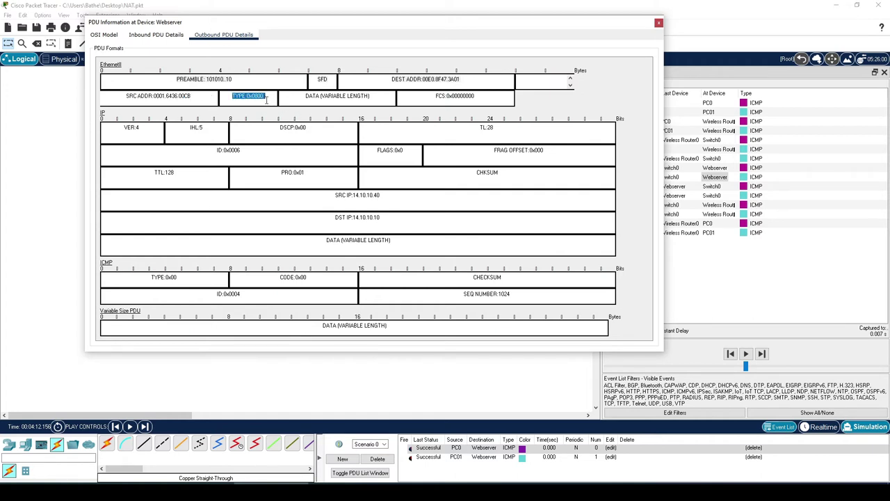
pyautogui.moveTo(304, 96); pyautogui.dragTo(371, 96)
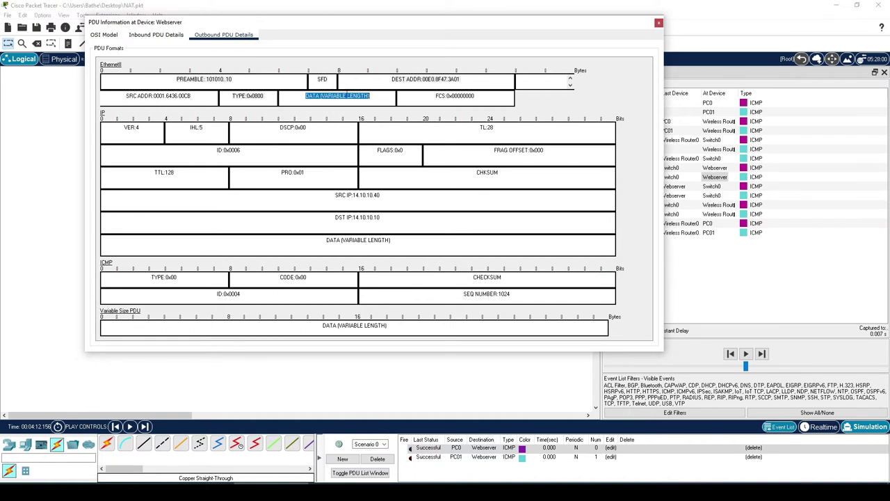
pyautogui.click(237, 141)
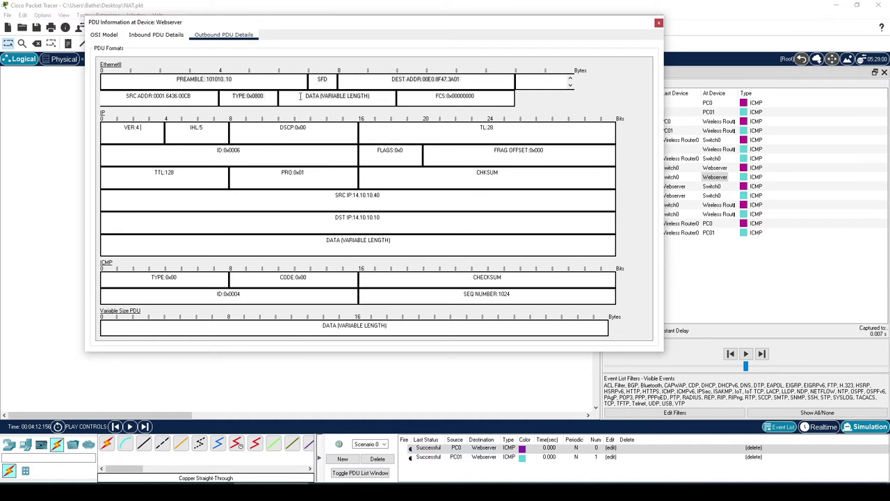
# Examine the Ethernet frame's variable-length data field and its FCS field, highlighting each in turn
pyautogui.moveTo(376, 97); pyautogui.dragTo(281, 98)
pyautogui.click(440, 95)
pyautogui.moveTo(424, 96)
pyautogui.mouseDown()
pyautogui.moveTo(478, 97)
pyautogui.moveTo(414, 97)
pyautogui.mouseUp()
pyautogui.click(481, 100)
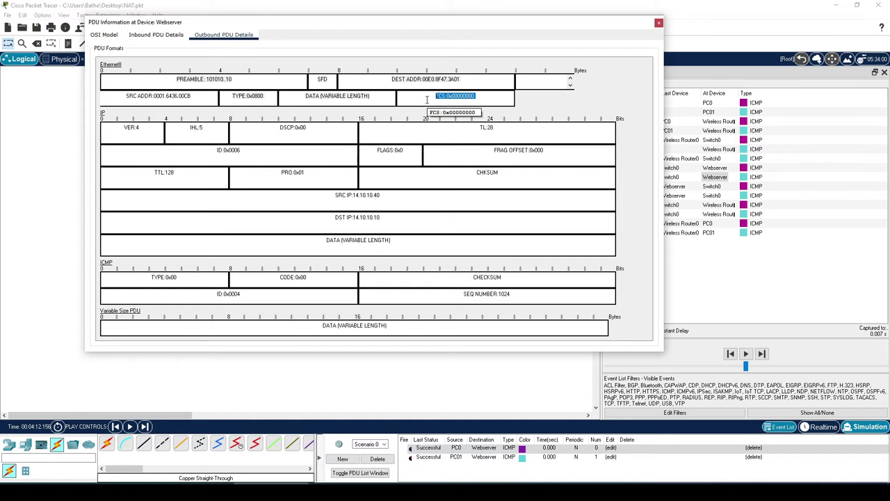
pyautogui.moveTo(370, 97); pyautogui.dragTo(197, 71)
pyautogui.click(199, 78)
pyautogui.click(340, 96)
pyautogui.click(350, 98)
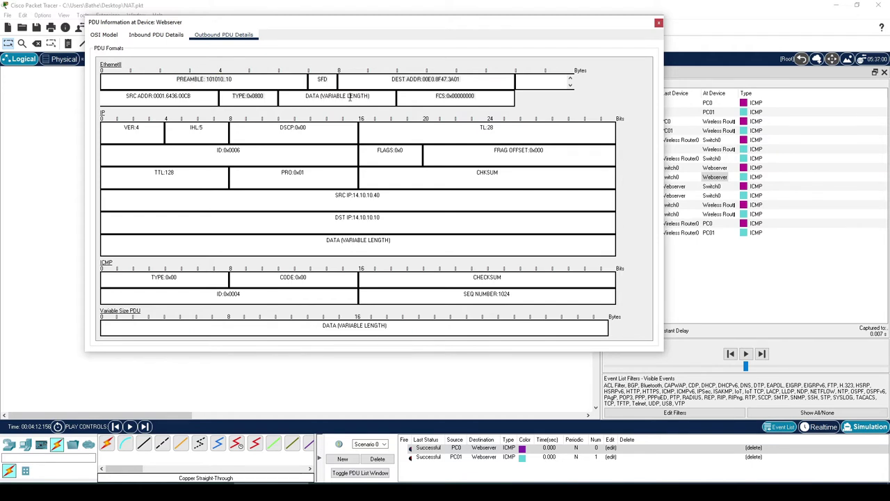
pyautogui.doubleClick(454, 96)
pyautogui.click(455, 95)
pyautogui.moveTo(307, 99); pyautogui.dragTo(363, 103)
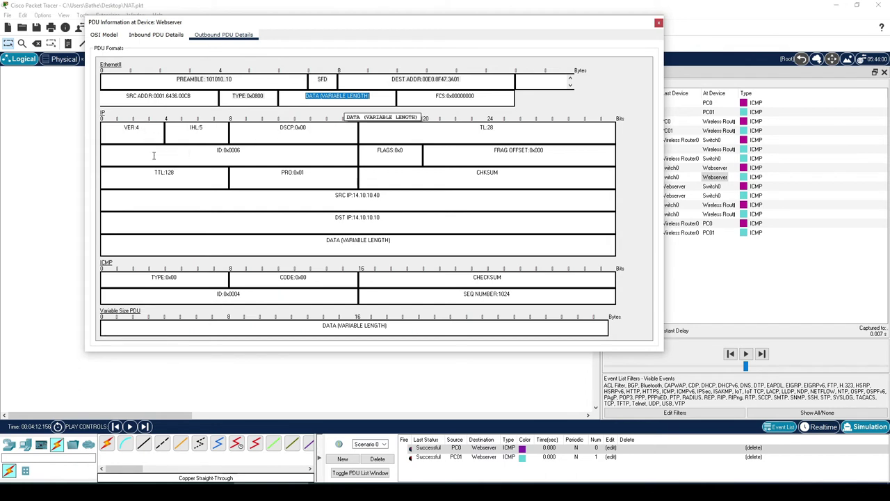
# Examine the IP header fields from version and header length through flags, fragment offset, protocol and checksum
pyautogui.doubleClick(130, 128)
pyautogui.doubleClick(196, 128)
pyautogui.click(307, 127)
pyautogui.doubleClick(408, 153)
pyautogui.doubleClick(518, 153)
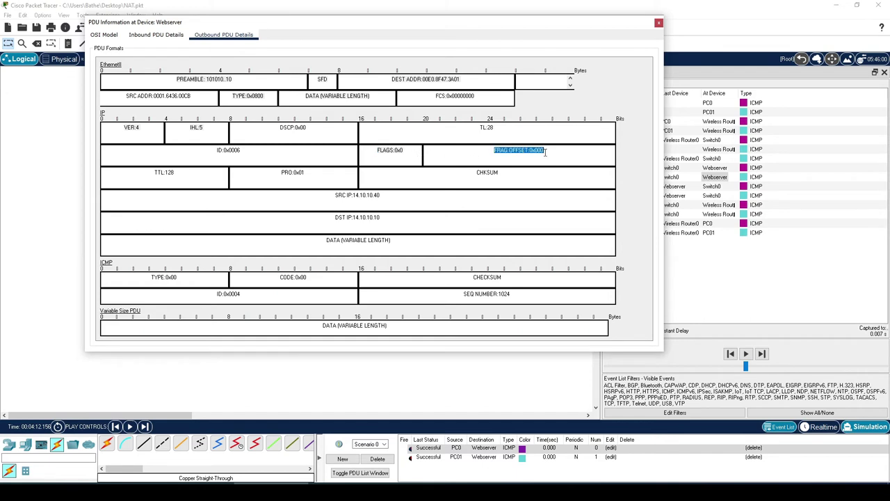
pyautogui.click(240, 154)
pyautogui.doubleClick(292, 172)
pyautogui.moveTo(485, 173); pyautogui.dragTo(511, 180)
# Highlight the IP header's source address, destination address and variable-length data field in turn
pyautogui.doubleClick(358, 196)
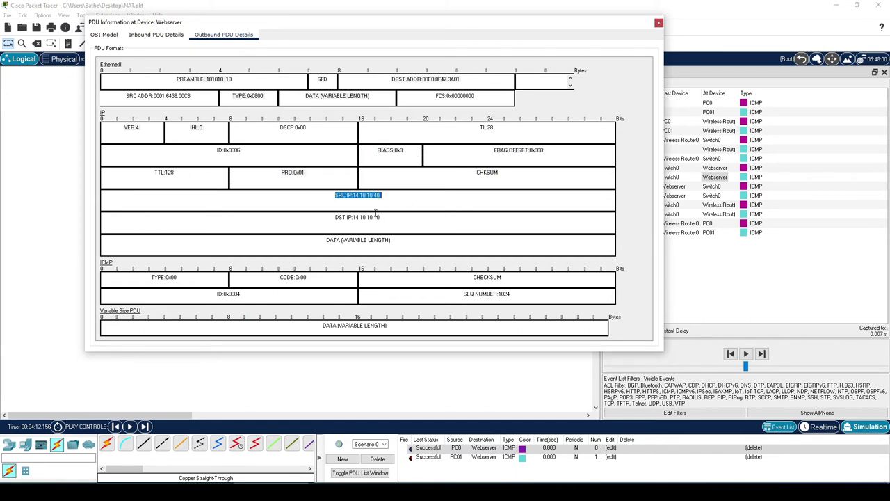
pyautogui.moveTo(335, 196); pyautogui.dragTo(382, 217)
pyautogui.moveTo(335, 196); pyautogui.dragTo(383, 217)
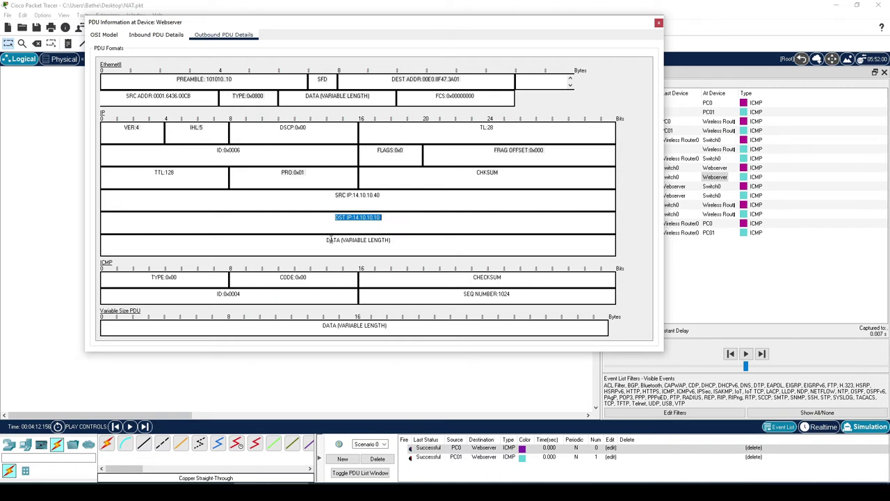
pyautogui.moveTo(305, 241); pyautogui.dragTo(400, 239)
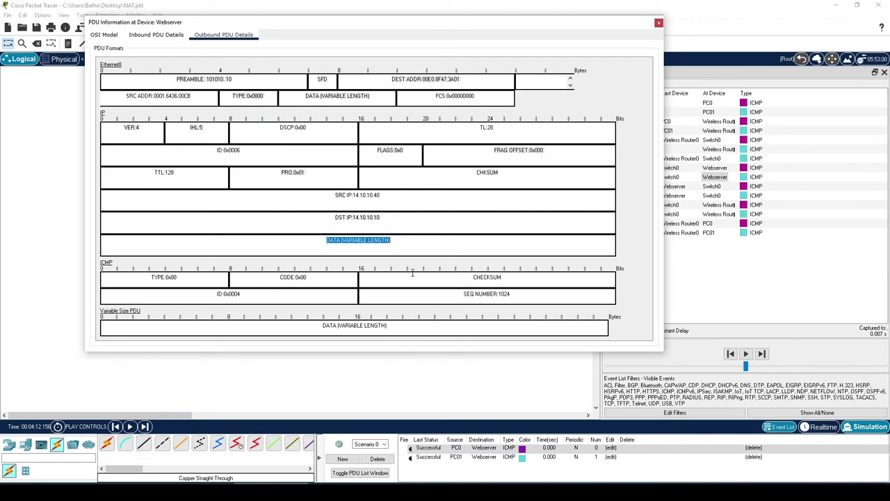
pyautogui.click(336, 240)
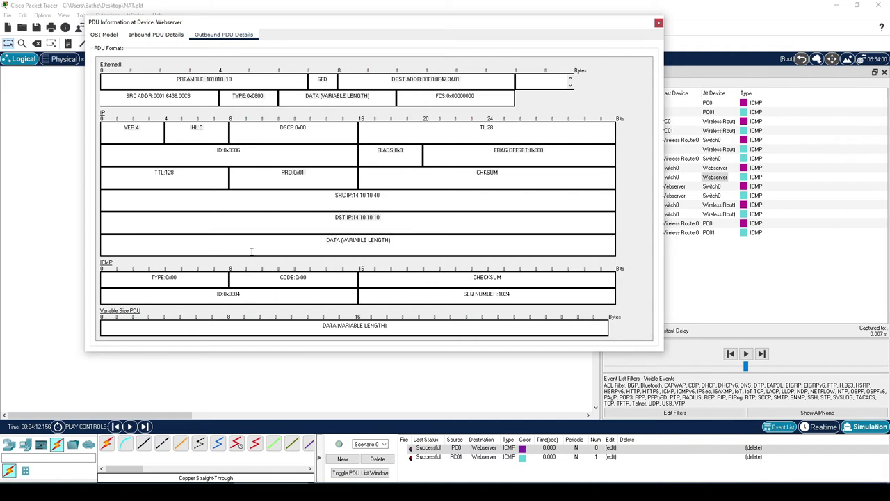
# Compare the IP data field with the ICMP header's type and code fields by highlighting them
pyautogui.moveTo(128, 280); pyautogui.dragTo(374, 275)
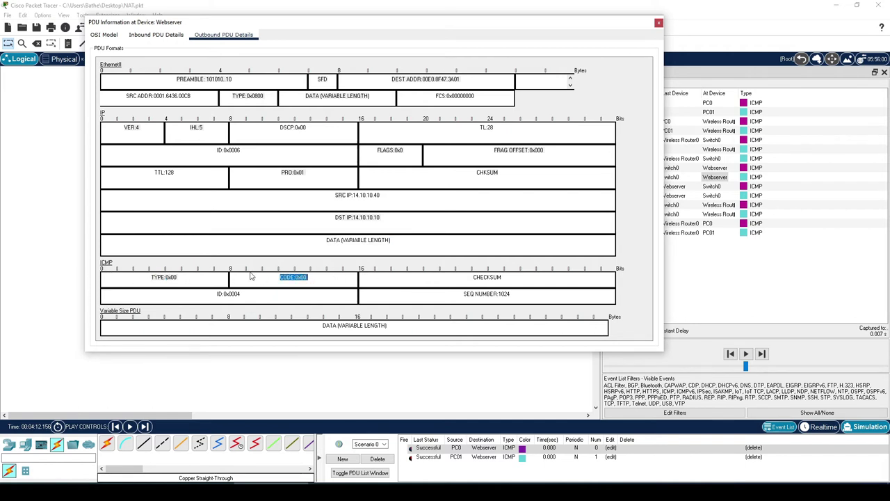
pyautogui.click(316, 279)
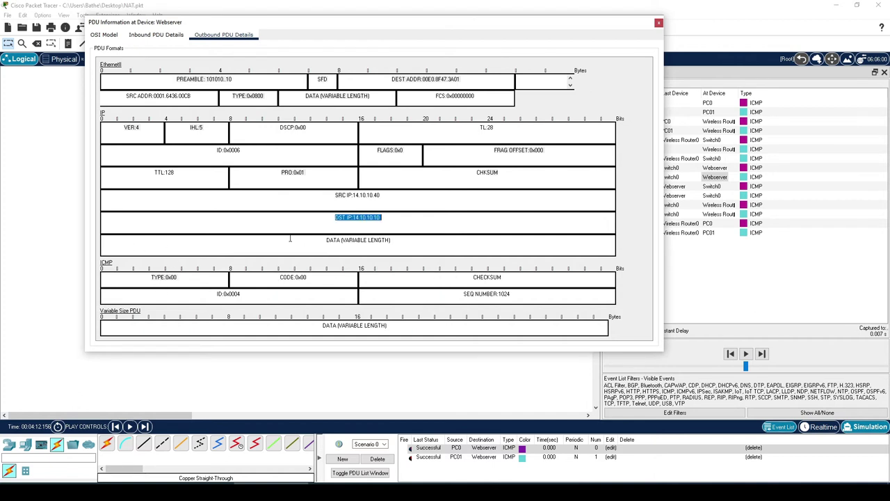
pyautogui.moveTo(391, 241); pyautogui.dragTo(233, 248)
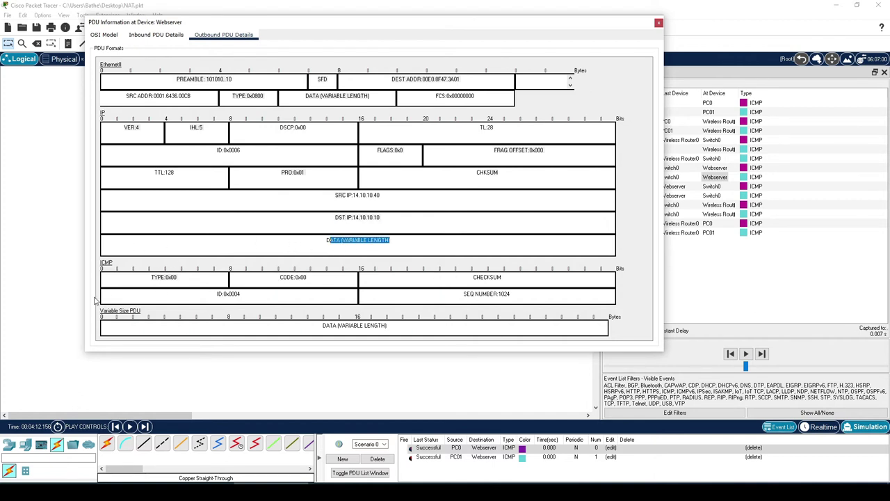
pyautogui.moveTo(142, 280); pyautogui.dragTo(183, 283)
pyautogui.moveTo(267, 279); pyautogui.dragTo(315, 282)
pyautogui.moveTo(146, 278); pyautogui.dragTo(182, 279)
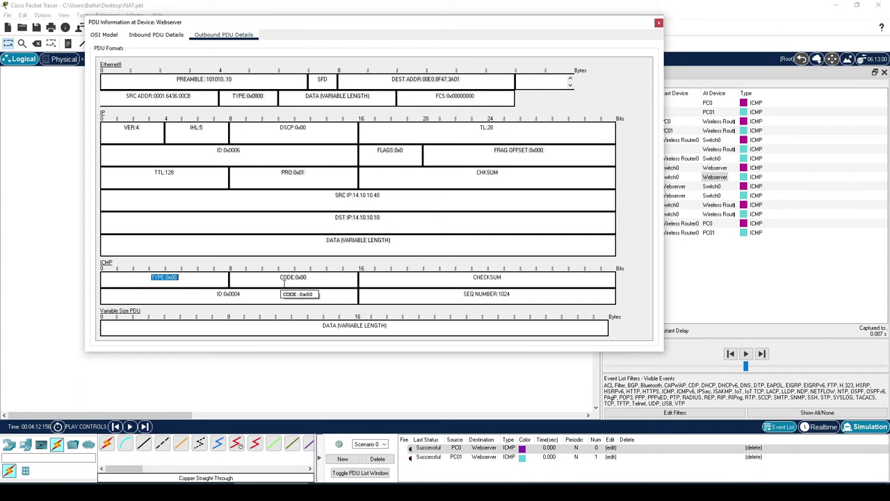
# Highlight the ICMP header's checksum and sequence number fields
pyautogui.click(460, 275)
pyautogui.moveTo(501, 277); pyautogui.dragTo(485, 276)
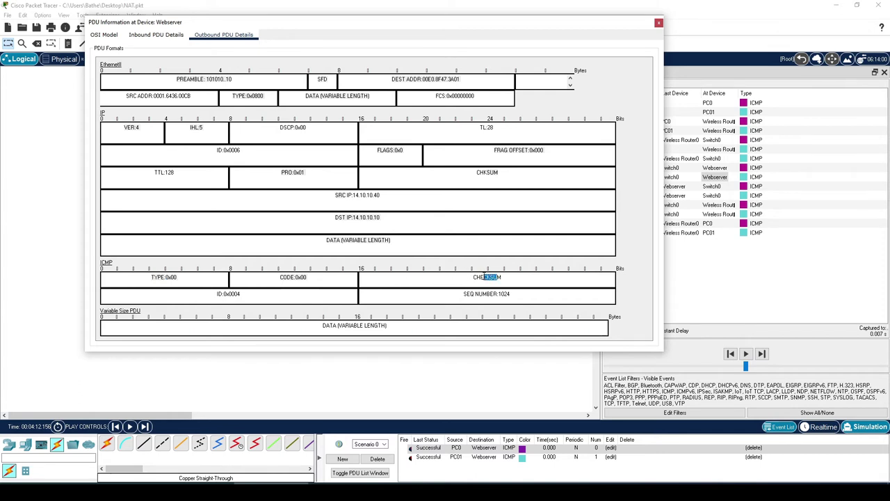
pyautogui.doubleClick(490, 277)
pyautogui.moveTo(461, 295); pyautogui.dragTo(526, 294)
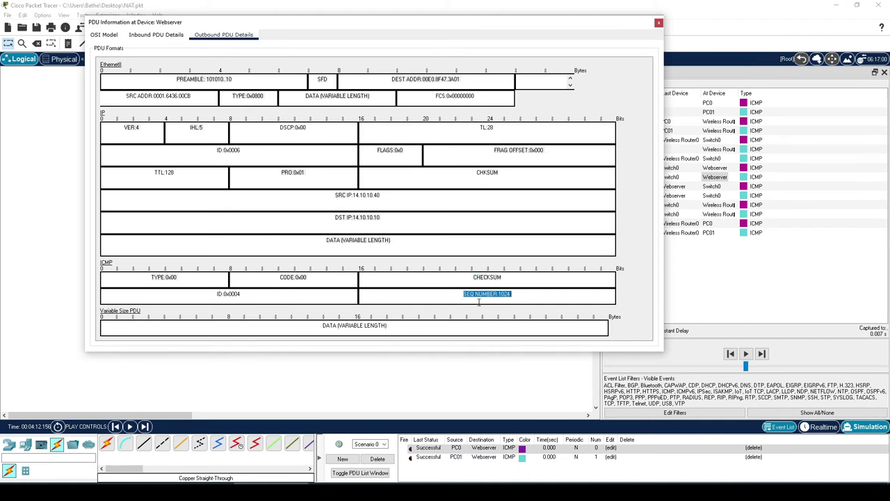
pyautogui.press('Right')
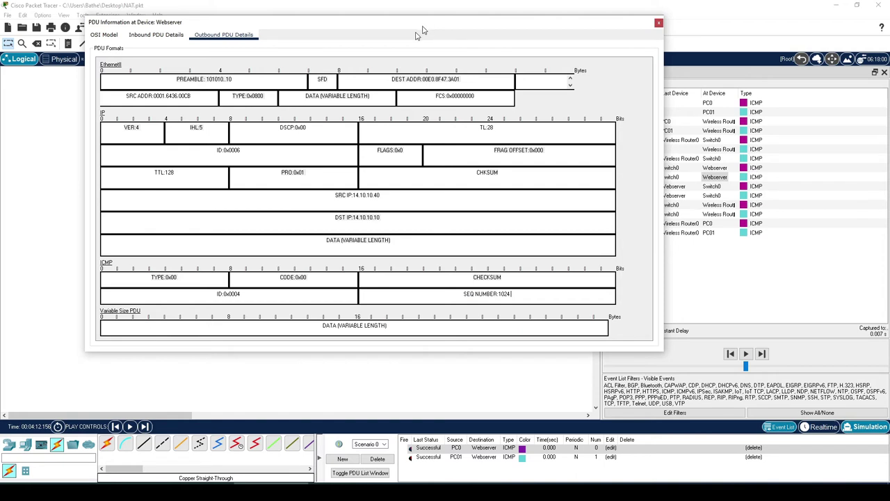
# Move the PDU window clear of the event list while keeping the ICMP sequence number of PC01's packet in view
pyautogui.moveTo(425, 28); pyautogui.dragTo(354, 128)
pyautogui.moveTo(392, 395); pyautogui.dragTo(446, 394)
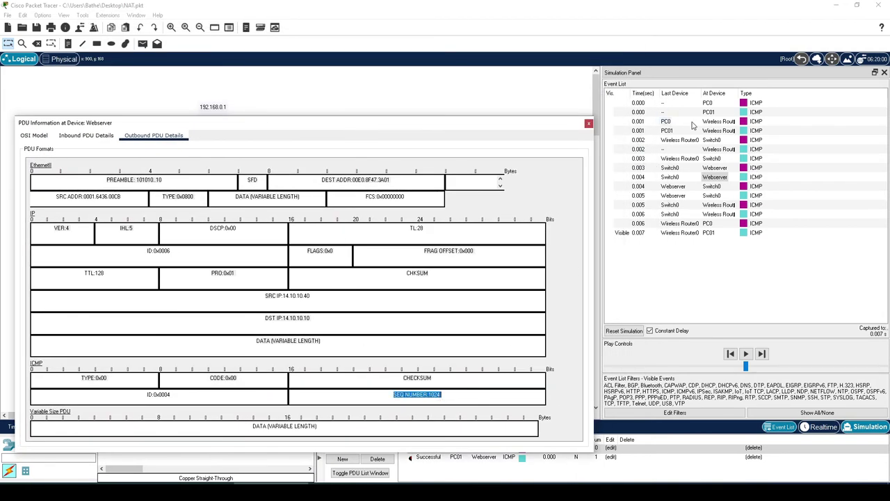
pyautogui.moveTo(427, 126); pyautogui.dragTo(428, 114)
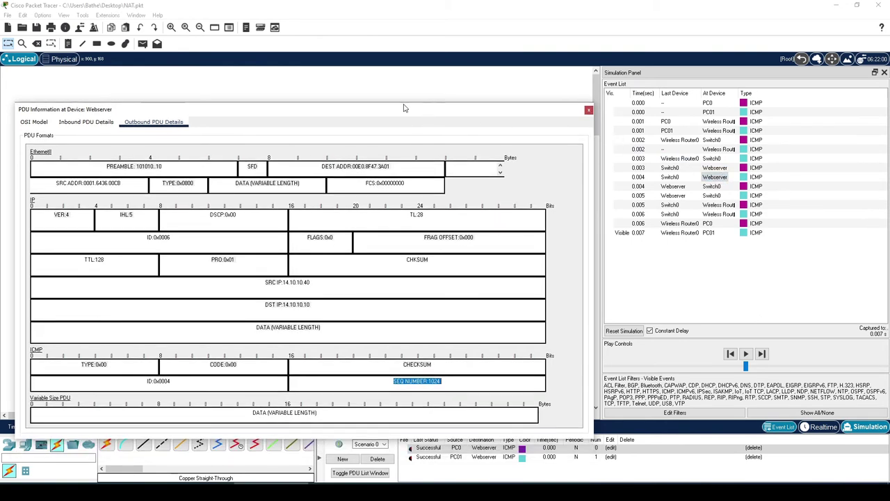
pyautogui.scroll(-2, 592, 156)
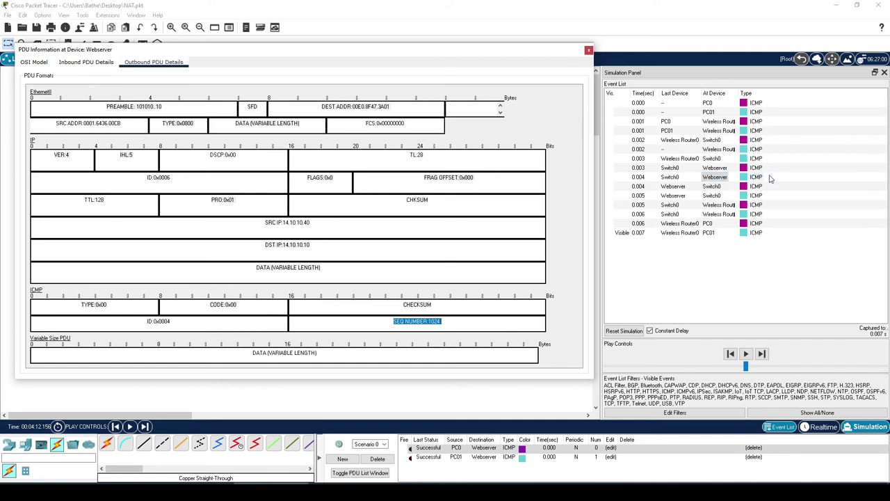
pyautogui.click(420, 325)
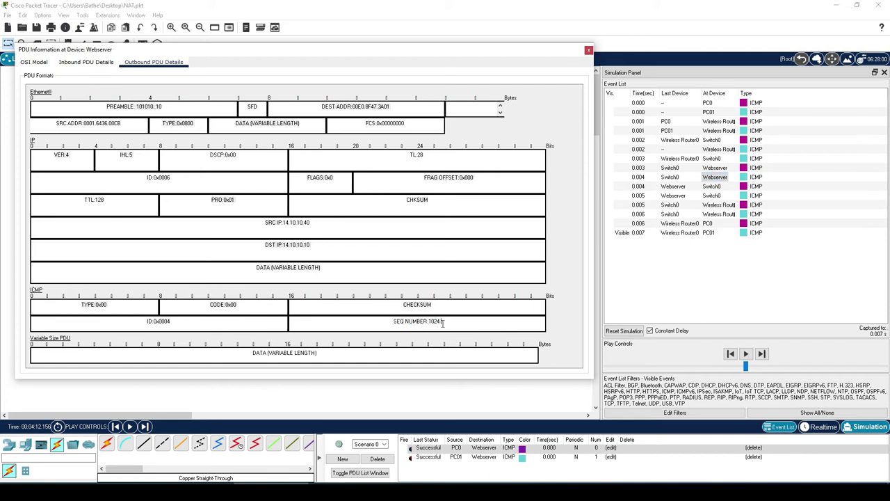
# Open the outbound details of PC0's packet from the 0.003 s Webserver event and highlight its ICMP sequence number
pyautogui.click(720, 168)
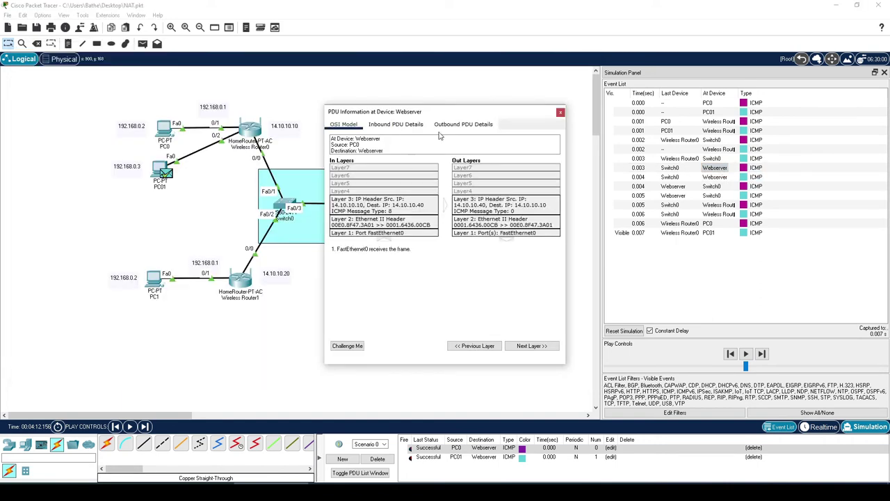
pyautogui.click(463, 124)
pyautogui.scroll(-1, 555, 217)
pyautogui.moveTo(325, 202); pyautogui.dragTo(141, 195)
pyautogui.moveTo(410, 306); pyautogui.dragTo(453, 307)
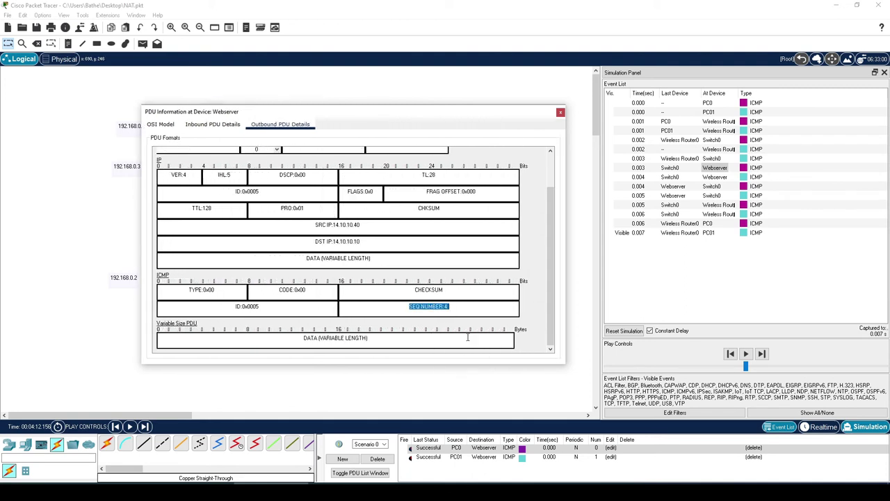
# Enlarge the PDU window for PC0's packet so that its Ethernet, IP and ICMP headers all fit
pyautogui.moveTo(564, 182); pyautogui.dragTo(681, 181)
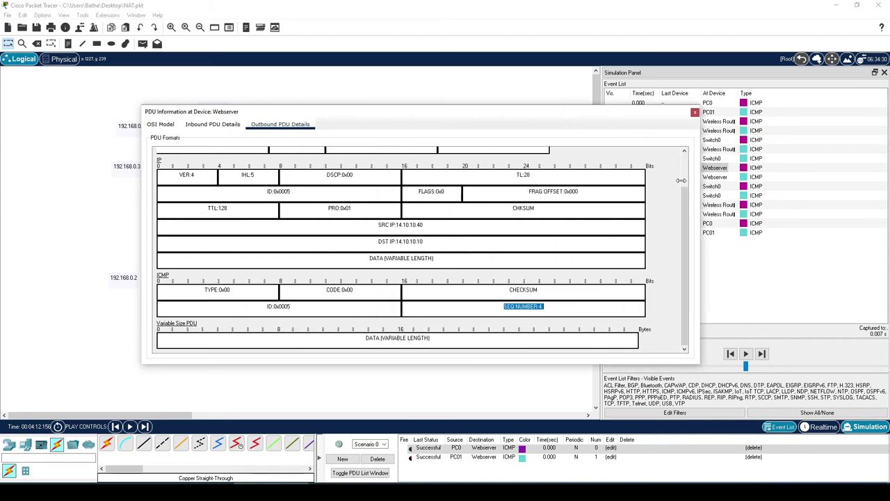
pyautogui.click(434, 103)
pyautogui.click(432, 104)
pyautogui.moveTo(432, 104); pyautogui.dragTo(434, 43)
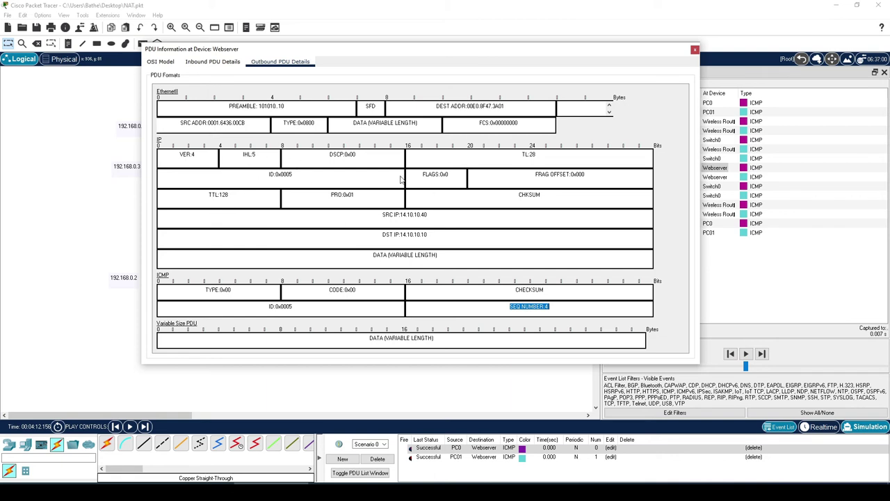
# Highlight the ICMP type and sequence number of PC0's packet, and move the window clear of the event list and Wireless Router0
pyautogui.click(212, 291)
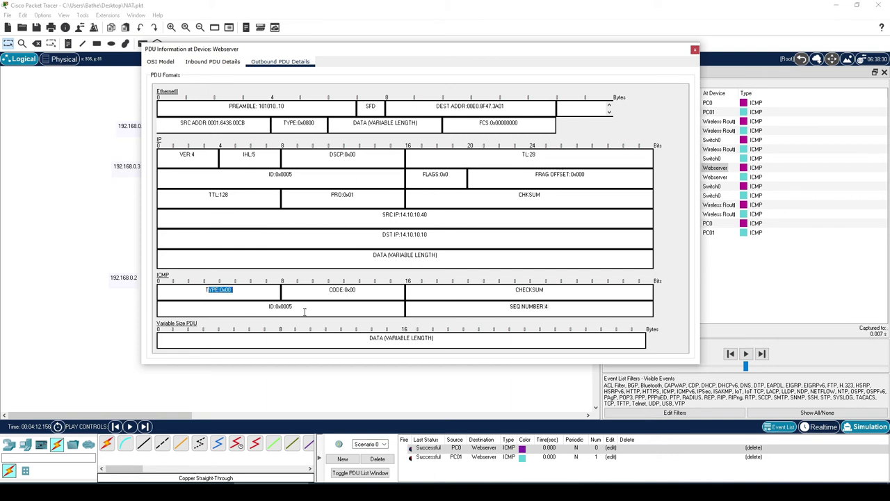
pyautogui.click(508, 310)
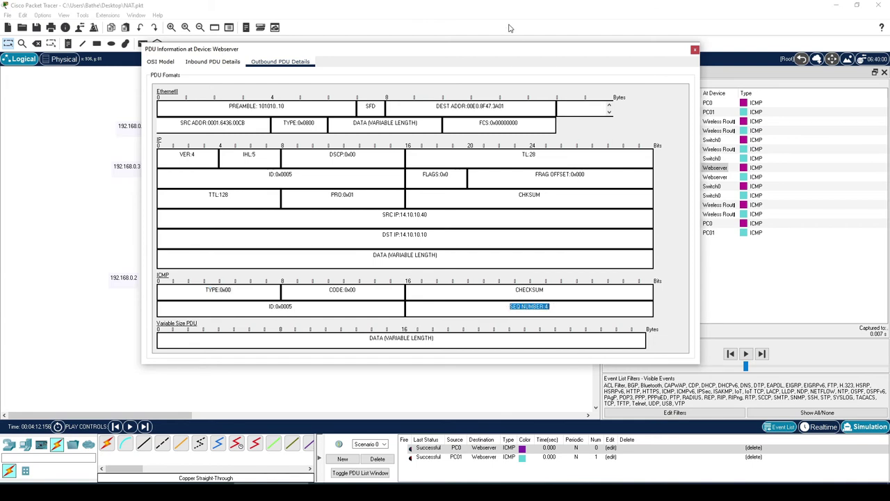
pyautogui.moveTo(496, 57); pyautogui.dragTo(392, 171)
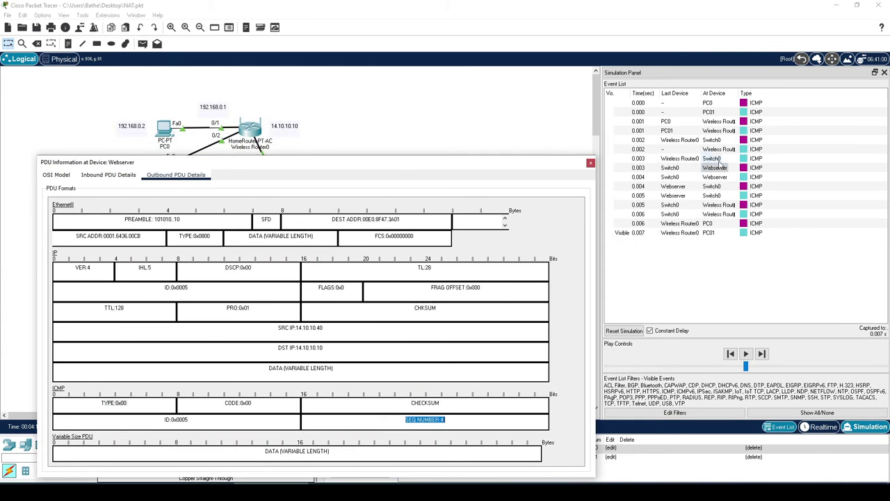
pyautogui.moveTo(531, 165); pyautogui.dragTo(528, 186)
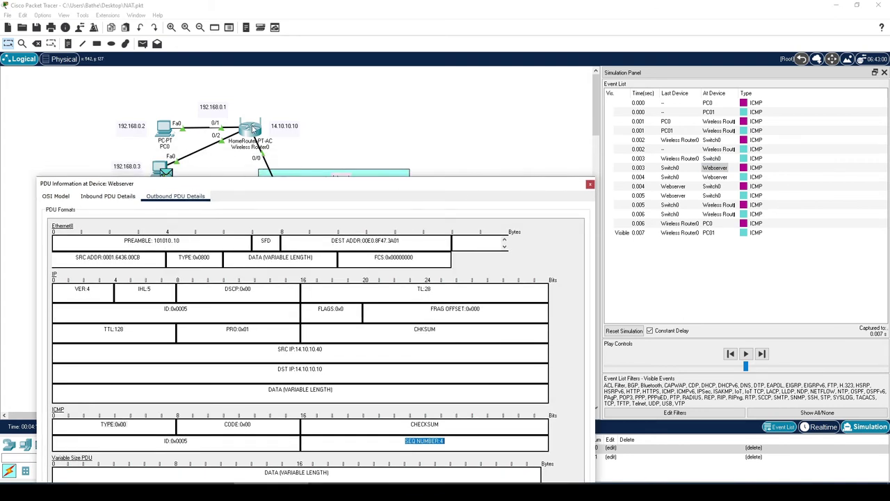
# Re-highlight the ICMP sequence number of PC0's reply at the Webserver with the whole PDU window in view, and close the window
pyautogui.moveTo(252, 185); pyautogui.dragTo(254, 151)
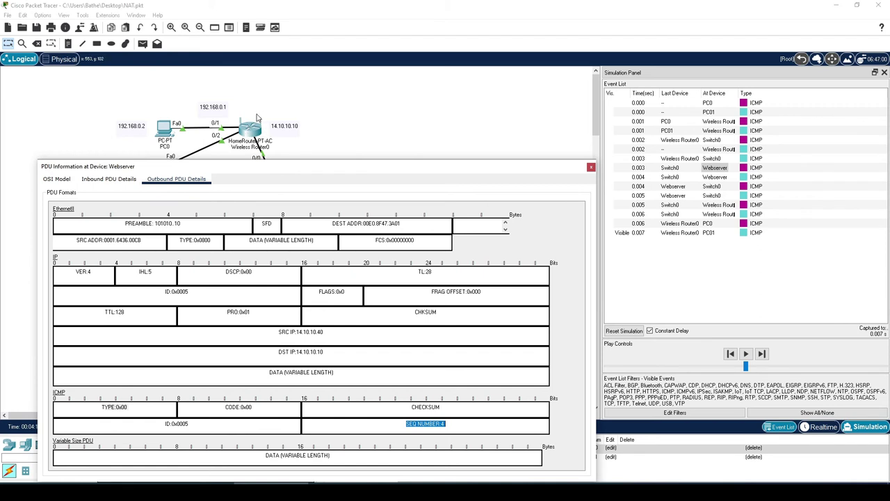
pyautogui.click(438, 425)
pyautogui.moveTo(438, 424); pyautogui.dragTo(451, 425)
pyautogui.moveTo(372, 170); pyautogui.dragTo(373, 70)
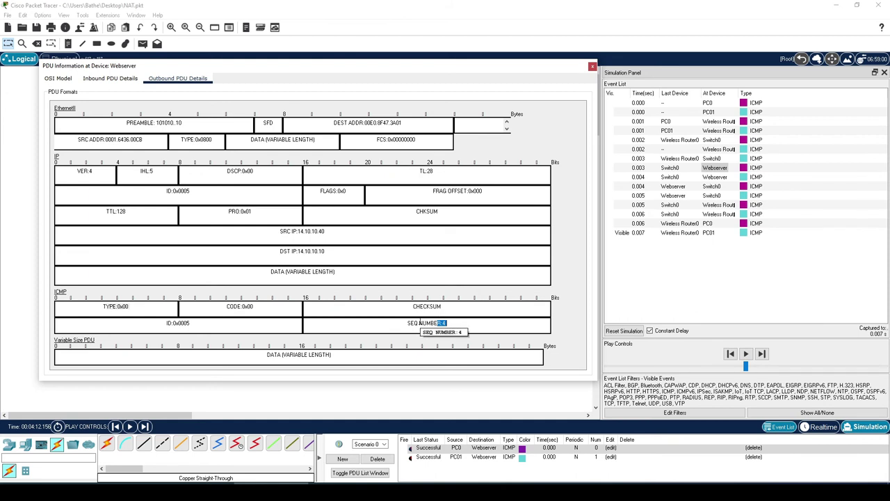
pyautogui.moveTo(410, 322); pyautogui.dragTo(441, 323)
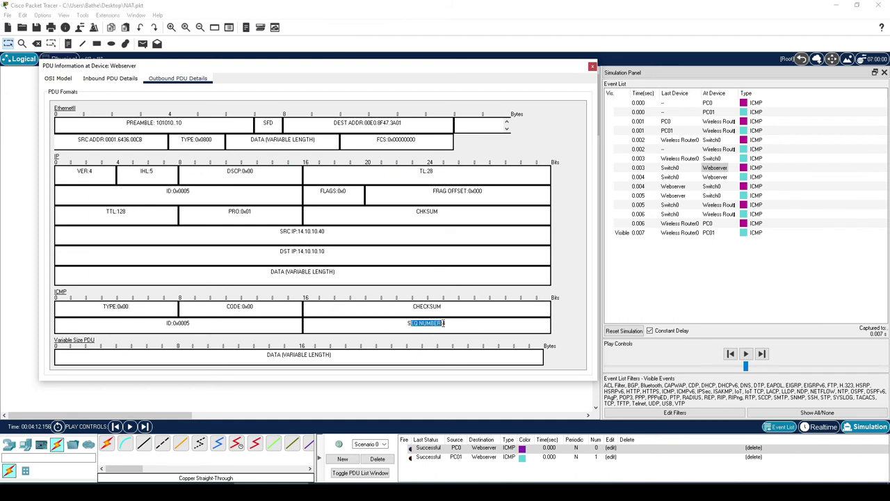
pyautogui.click(443, 322)
pyautogui.click(592, 68)
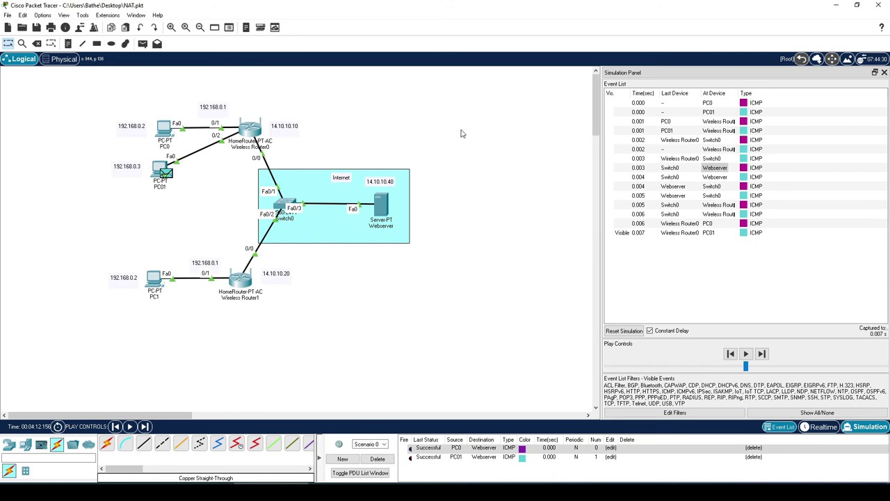
# Open the outbound PDU details of PC0's 0.000 s event and widen the window to show its ICMP header
pyautogui.click(639, 103)
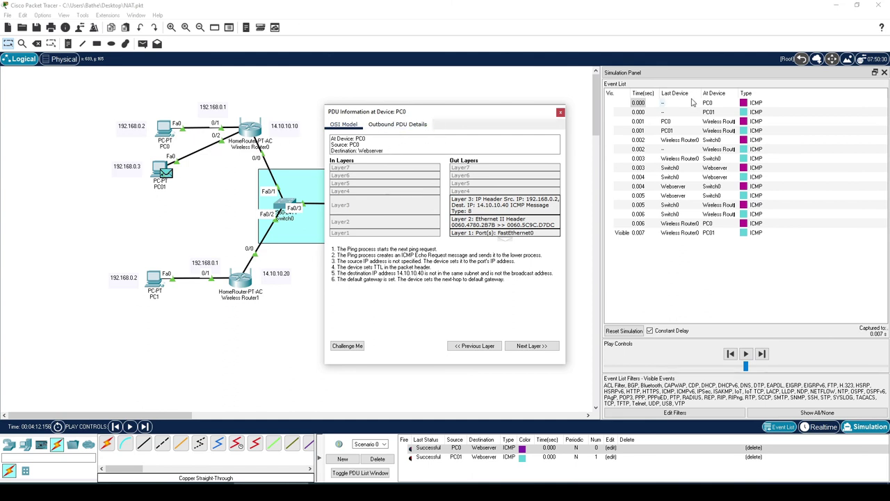
pyautogui.click(756, 103)
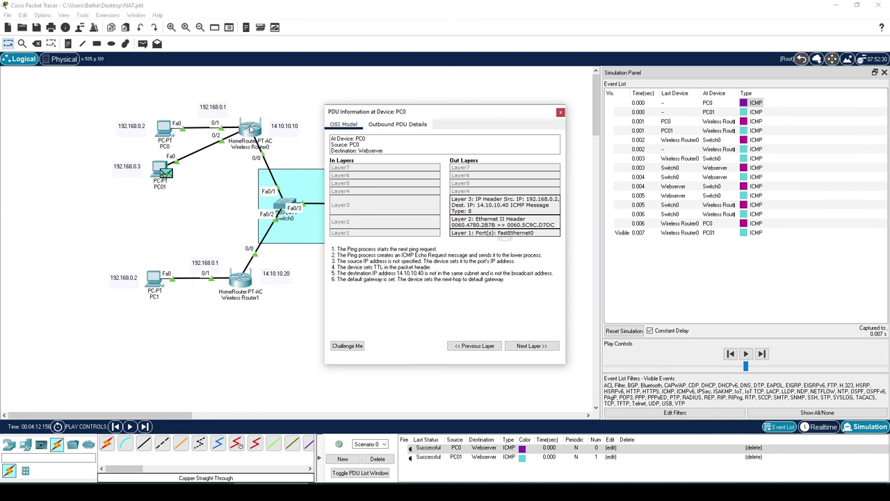
pyautogui.click(403, 125)
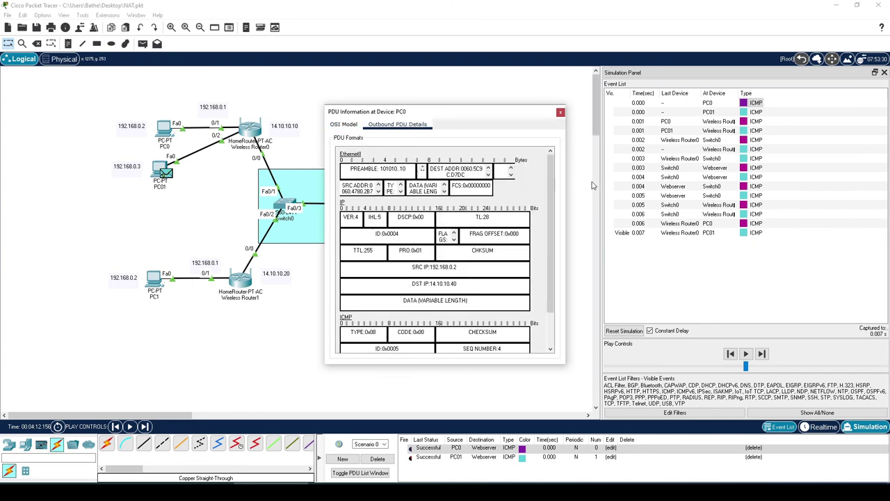
pyautogui.moveTo(325, 192); pyautogui.dragTo(134, 192)
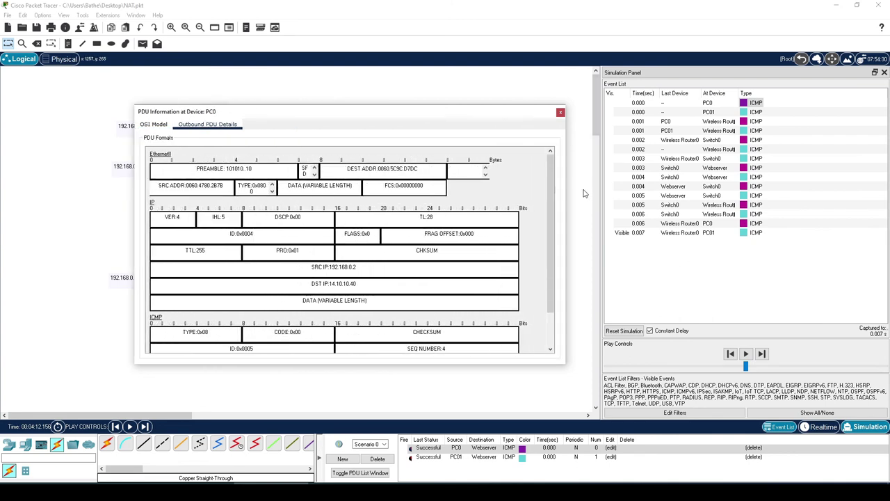
pyautogui.moveTo(557, 165); pyautogui.dragTo(557, 197)
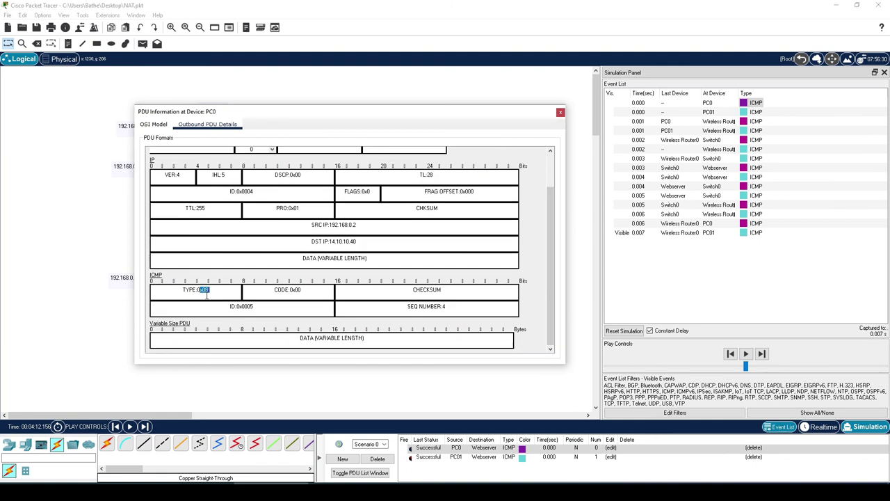
# Highlight the ICMP type and sequence number of PC0's outgoing request, and move the window clear of the two PCs and Wireless Router0
pyautogui.moveTo(202, 291); pyautogui.dragTo(197, 290)
pyautogui.click(209, 291)
pyautogui.moveTo(399, 306); pyautogui.dragTo(464, 306)
pyautogui.moveTo(268, 115); pyautogui.dragTo(479, 57)
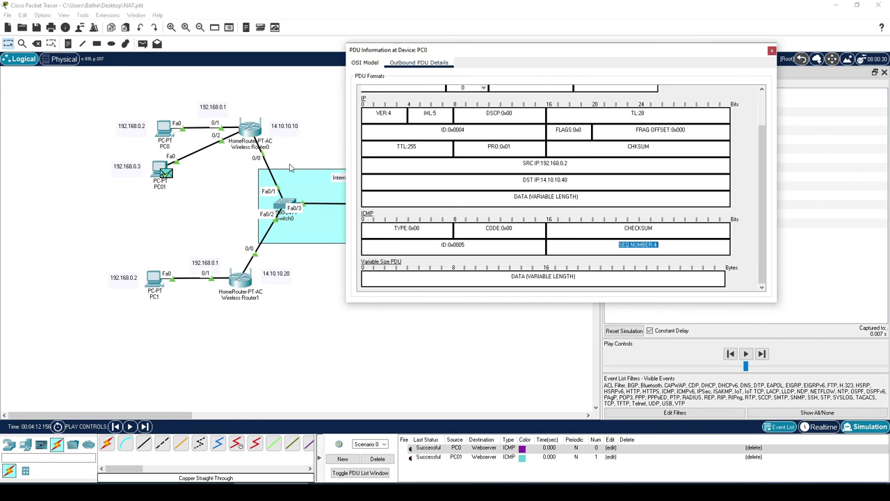
# Open the outbound PDU details of PC01's 0.000 s event and widen the window to show its ICMP header
pyautogui.click(156, 172)
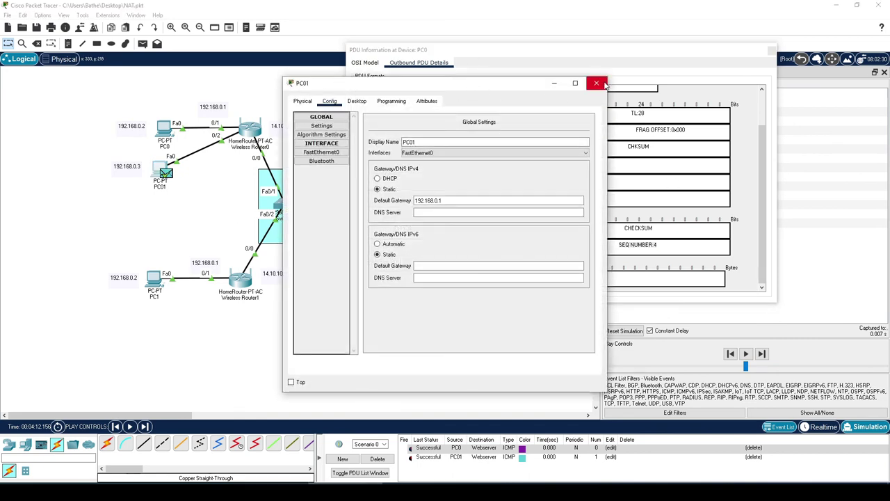
pyautogui.click(596, 83)
pyautogui.click(708, 112)
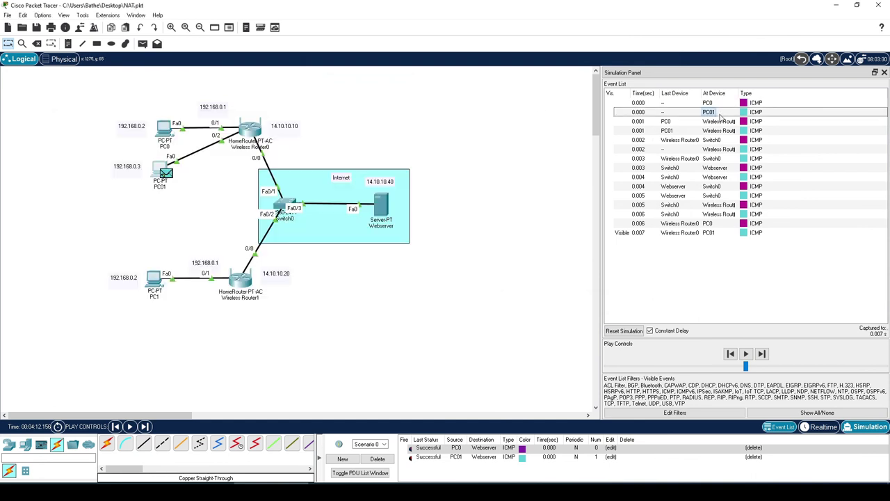
pyautogui.click(400, 128)
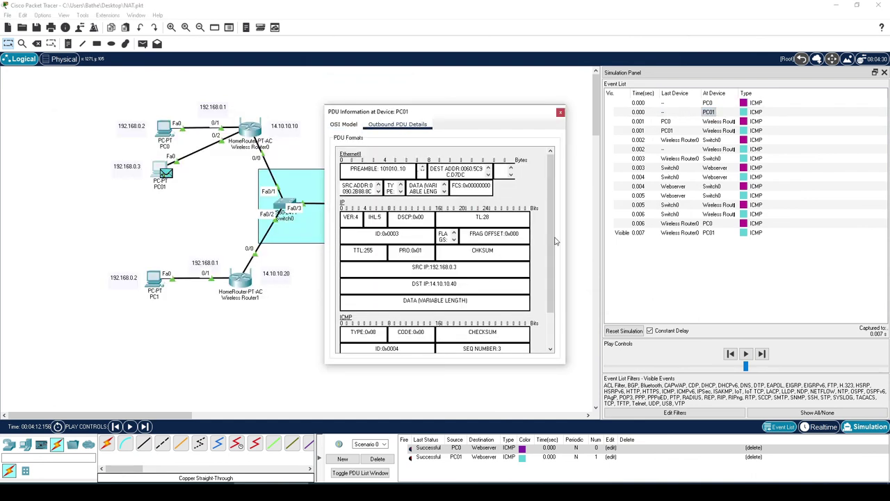
pyautogui.moveTo(324, 212); pyautogui.dragTo(145, 209)
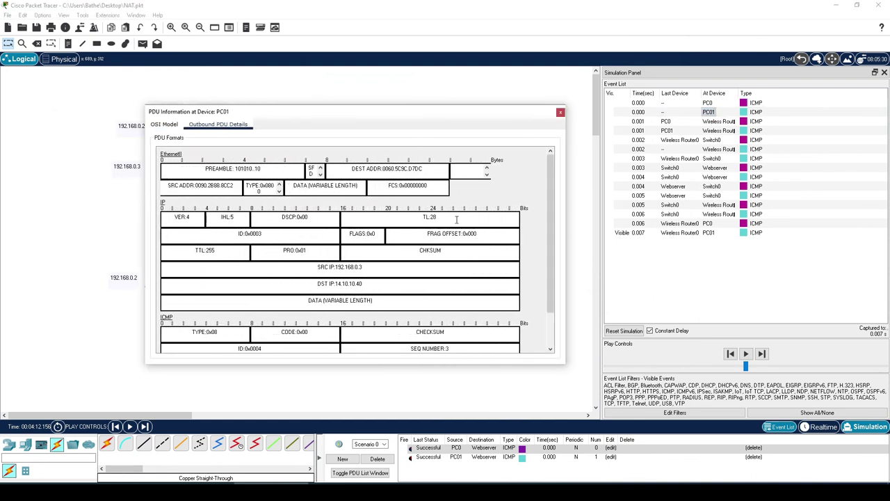
pyautogui.scroll(-1, 374, 230)
# Highlight the ICMP sequence number of PC01's outgoing request and position the window so that PC0 and PC01 remain visible
pyautogui.moveTo(411, 306); pyautogui.dragTo(452, 306)
pyautogui.moveTo(438, 116); pyautogui.dragTo(547, 195)
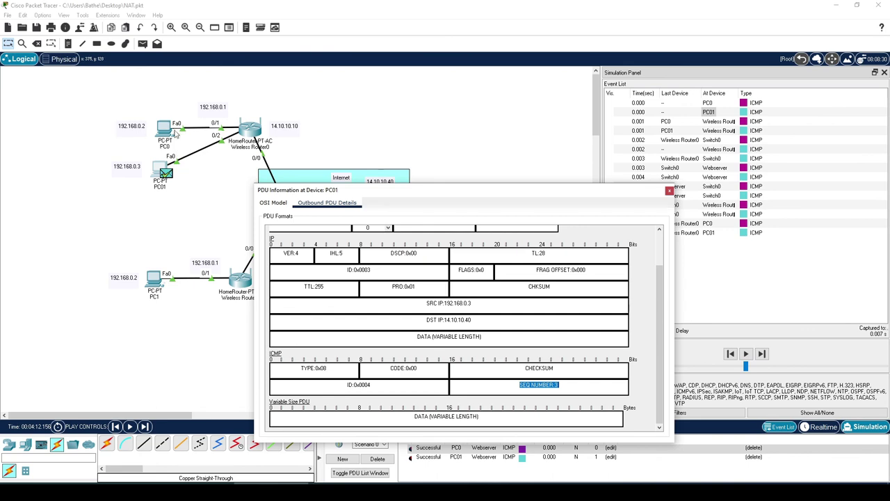
pyautogui.moveTo(502, 196); pyautogui.dragTo(457, 117)
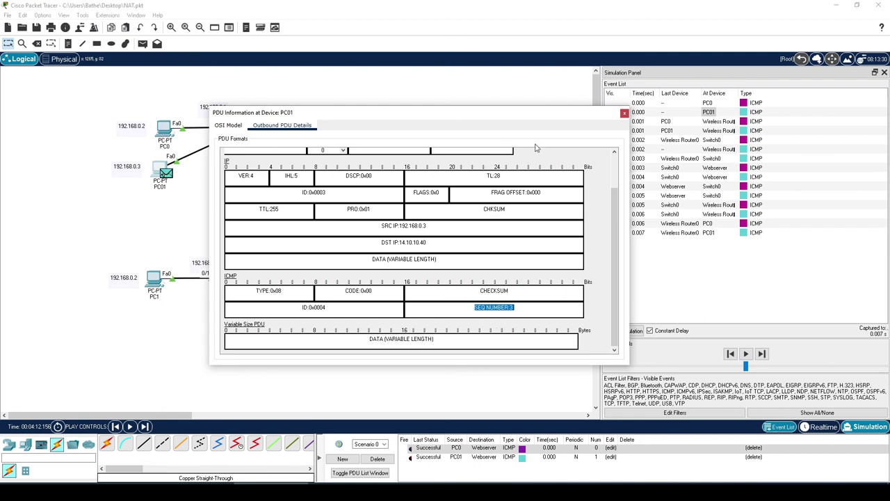
# Highlight PC01's ICMP sequence number again with Wireless Router0 uncovered for comparison, and close the PDU details
pyautogui.click(484, 313)
pyautogui.moveTo(520, 313)
pyautogui.mouseDown()
pyautogui.moveTo(480, 308)
pyautogui.moveTo(508, 310)
pyautogui.mouseUp()
pyautogui.click(470, 307)
pyautogui.click(507, 311)
pyautogui.moveTo(516, 307); pyautogui.dragTo(468, 306)
pyautogui.moveTo(431, 113); pyautogui.dragTo(422, 215)
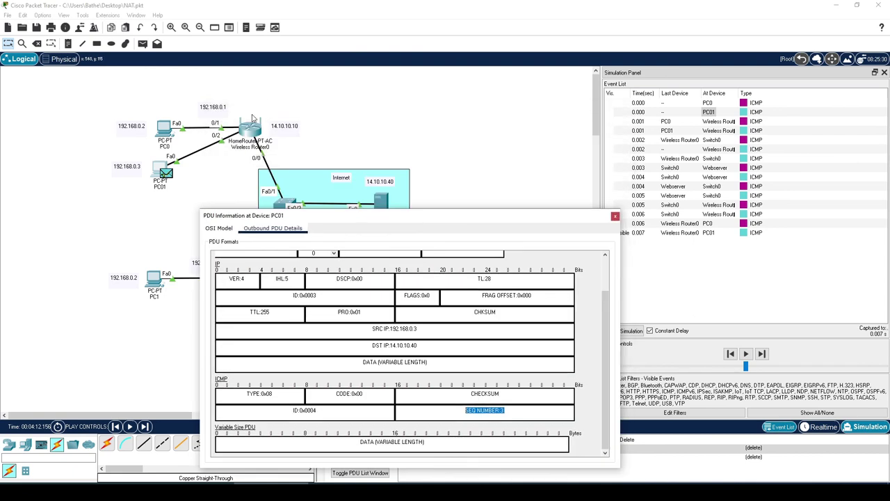
pyautogui.moveTo(332, 218); pyautogui.dragTo(328, 189)
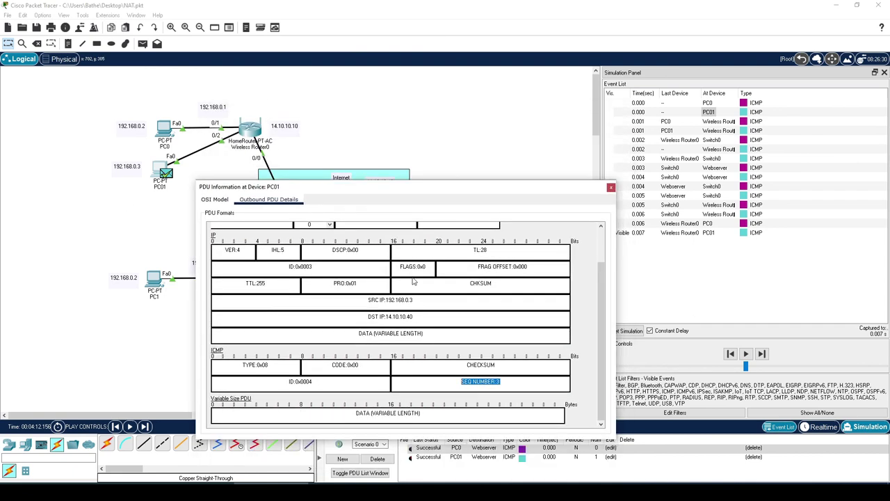
pyautogui.click(611, 187)
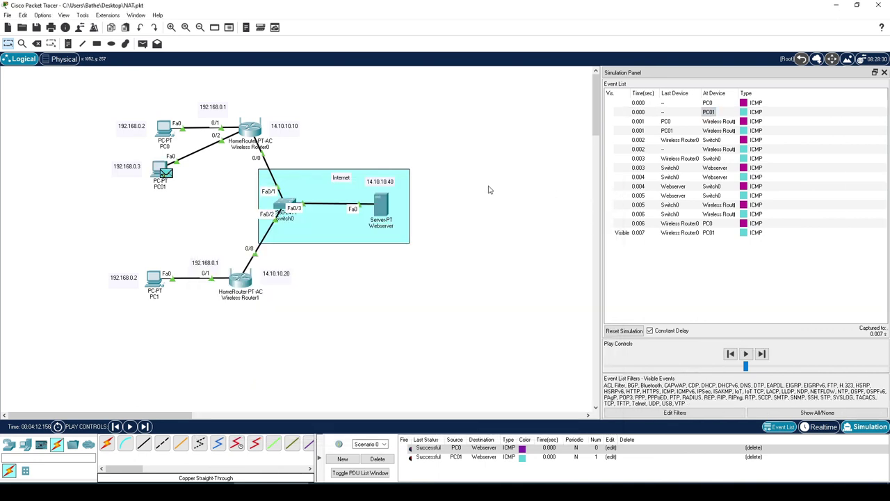